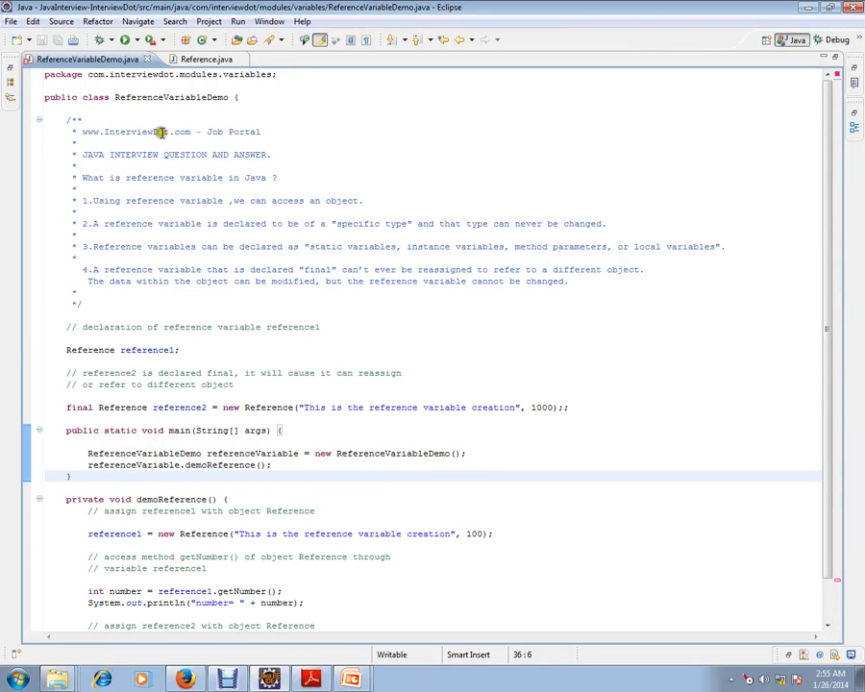
double_click(164, 132)
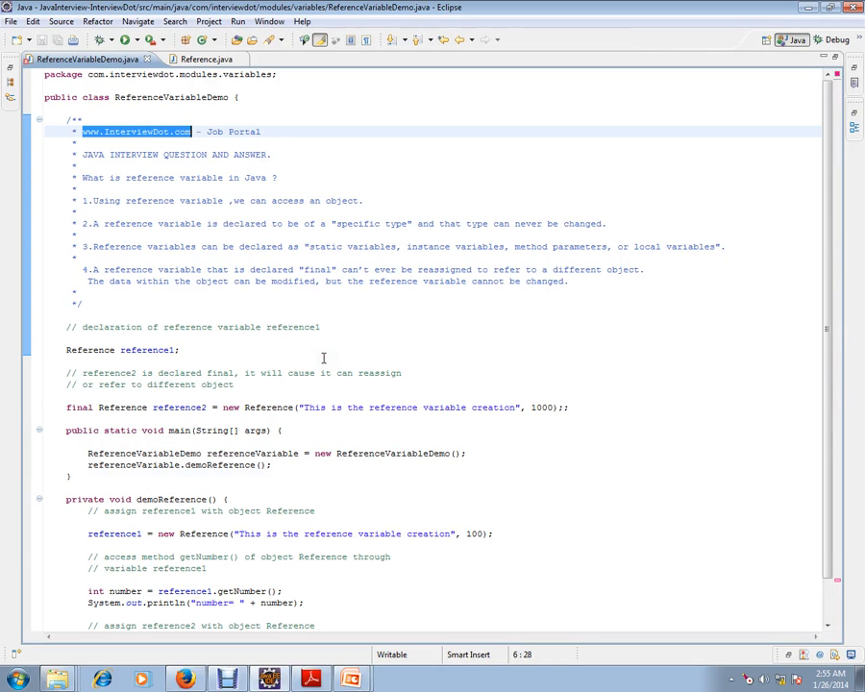
scroll(324, 358, "down", 3)
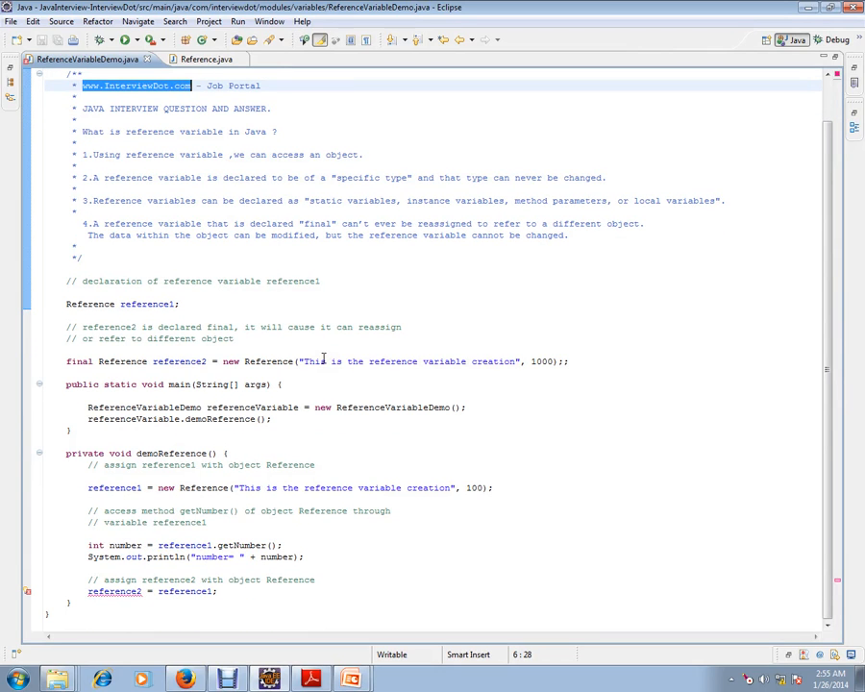
scroll(305, 267, "up", 3)
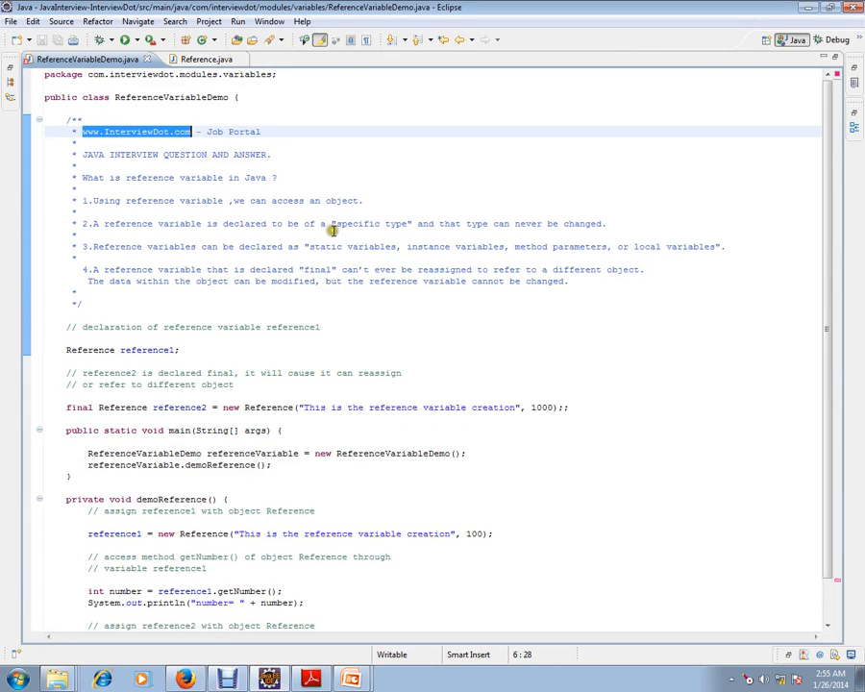
left_click_drag(126, 177, 223, 176)
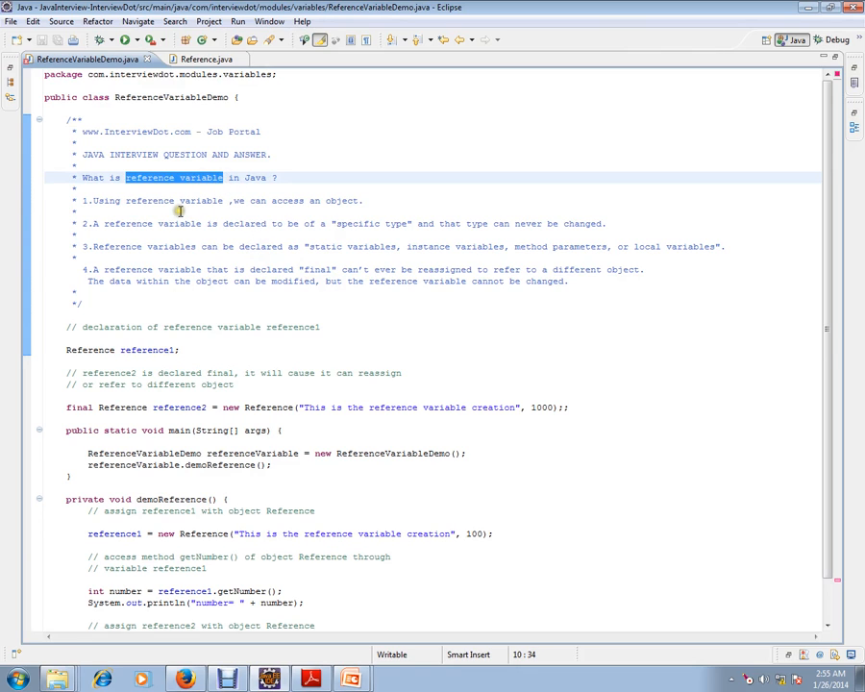
double_click(293, 200)
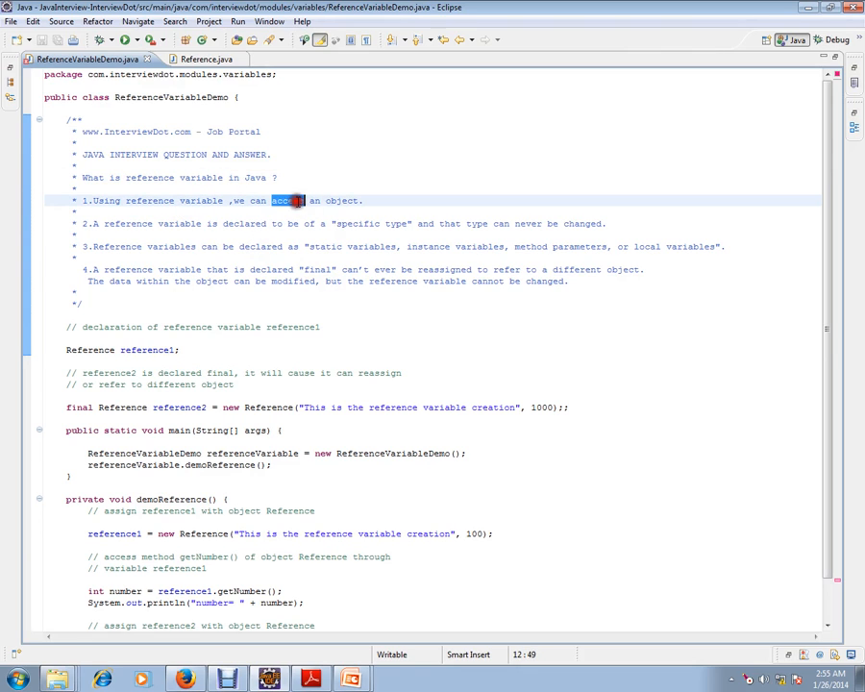
double_click(338, 200)
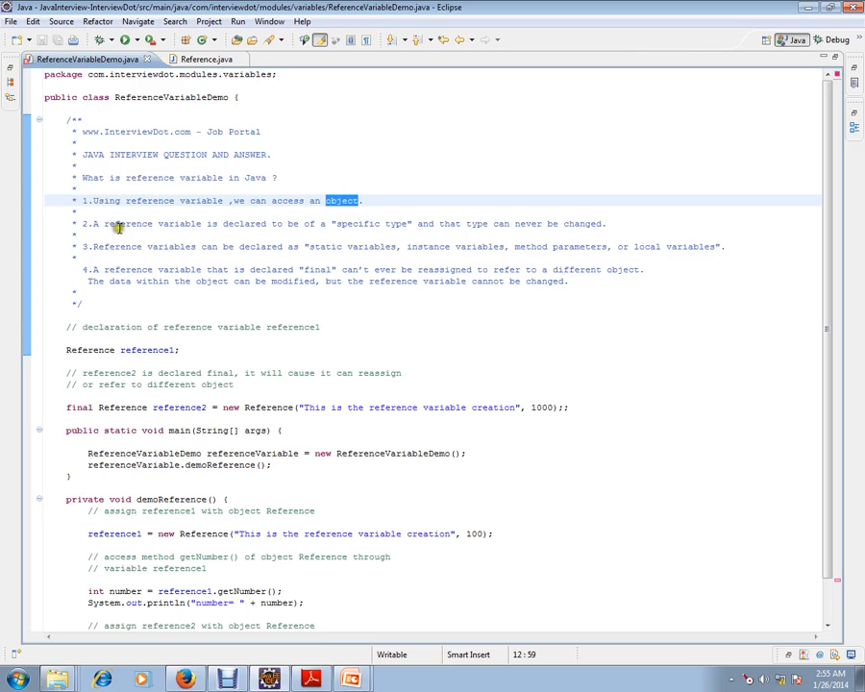
left_click(338, 223)
left_click_drag(338, 223, 407, 224)
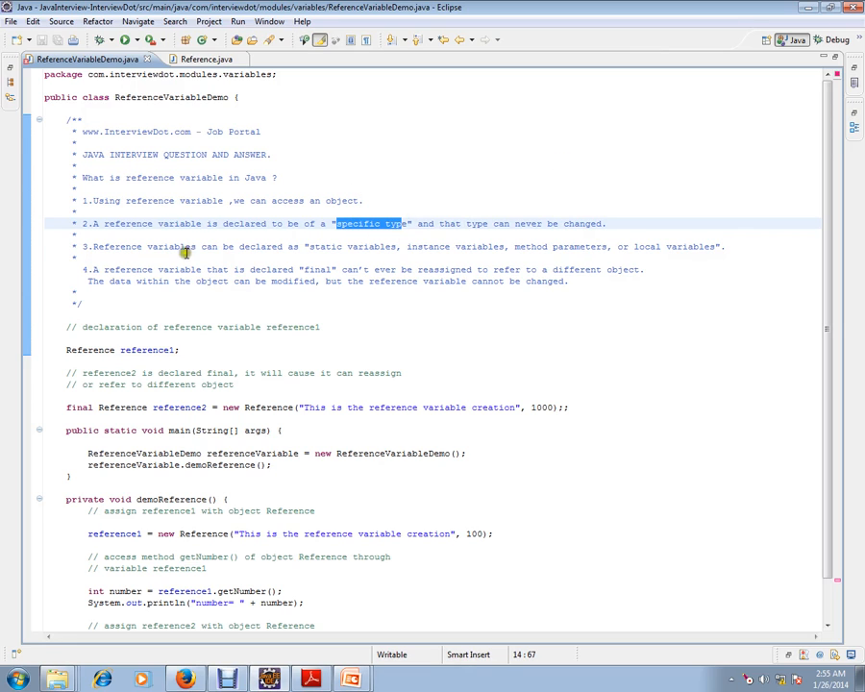
double_click(317, 247)
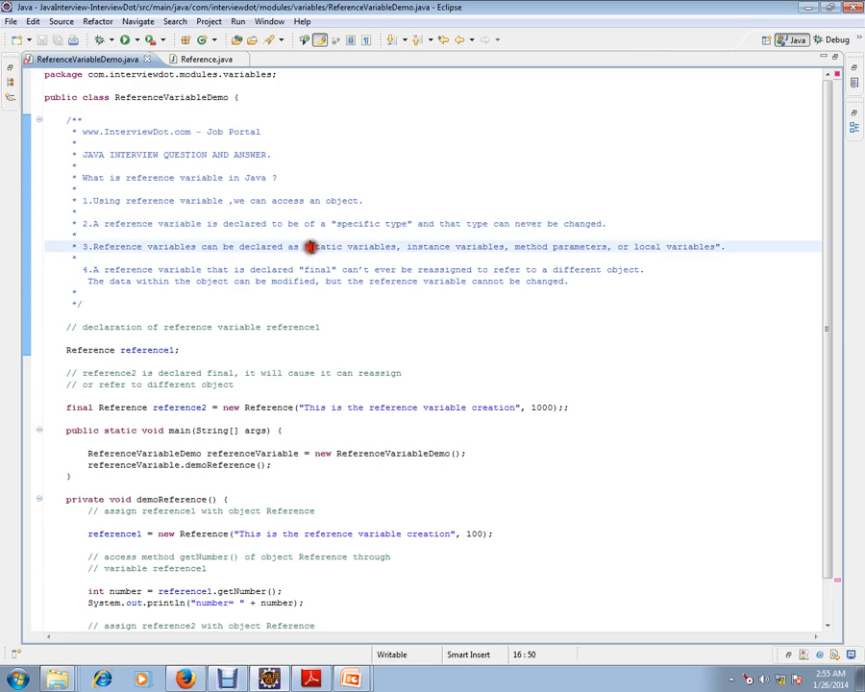
double_click(423, 248)
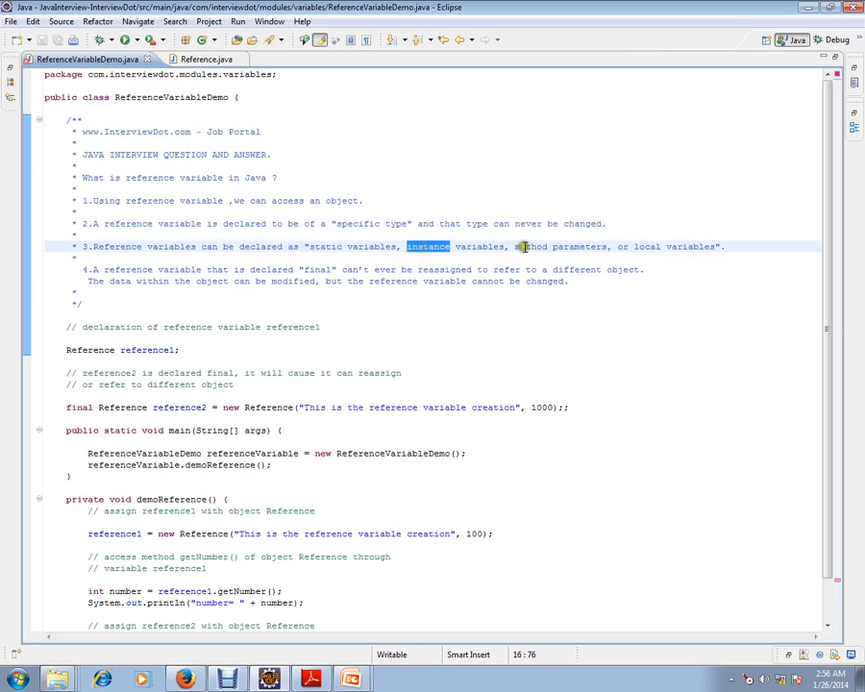
triple_click(570, 247)
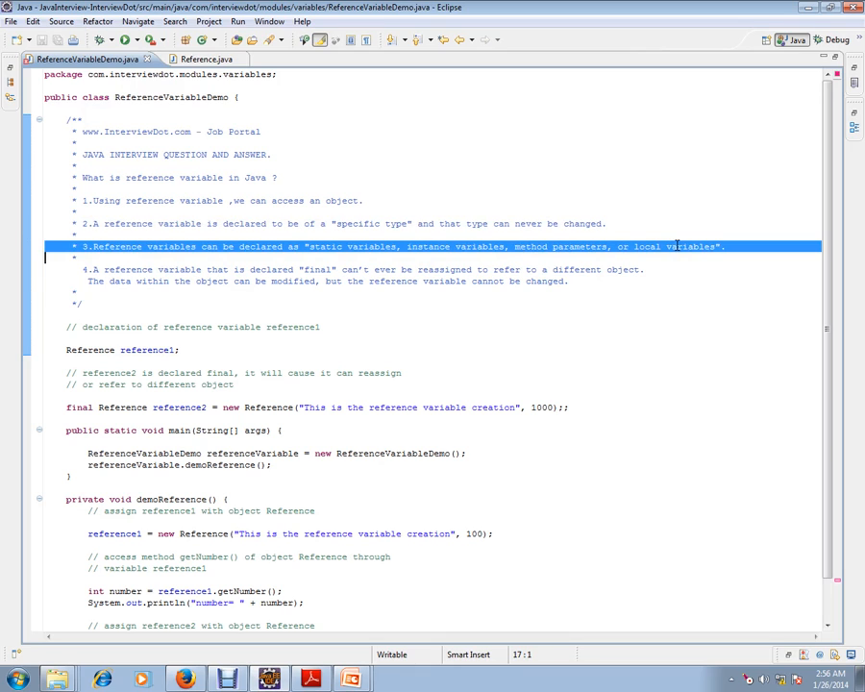
left_click(217, 292)
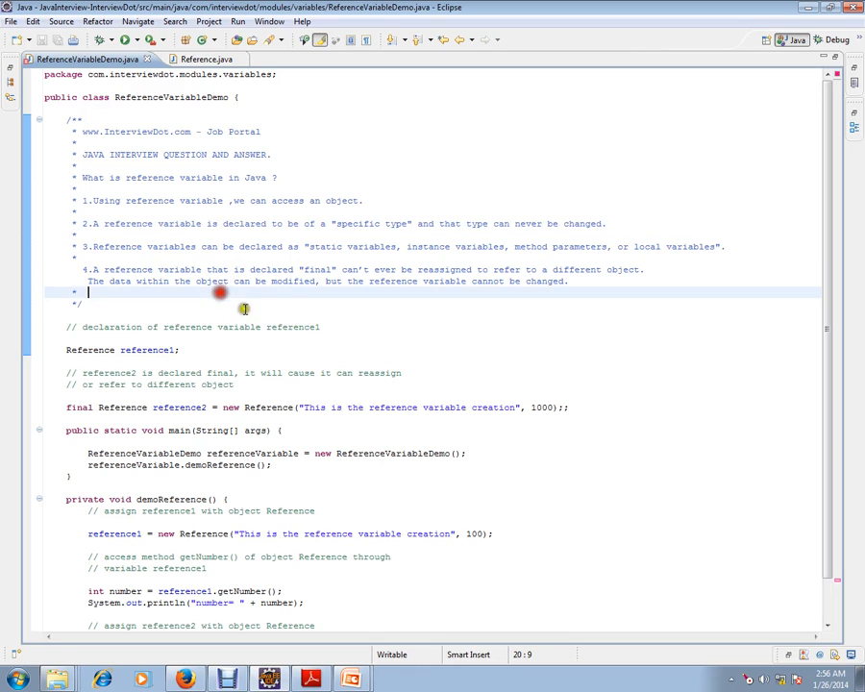
double_click(316, 269)
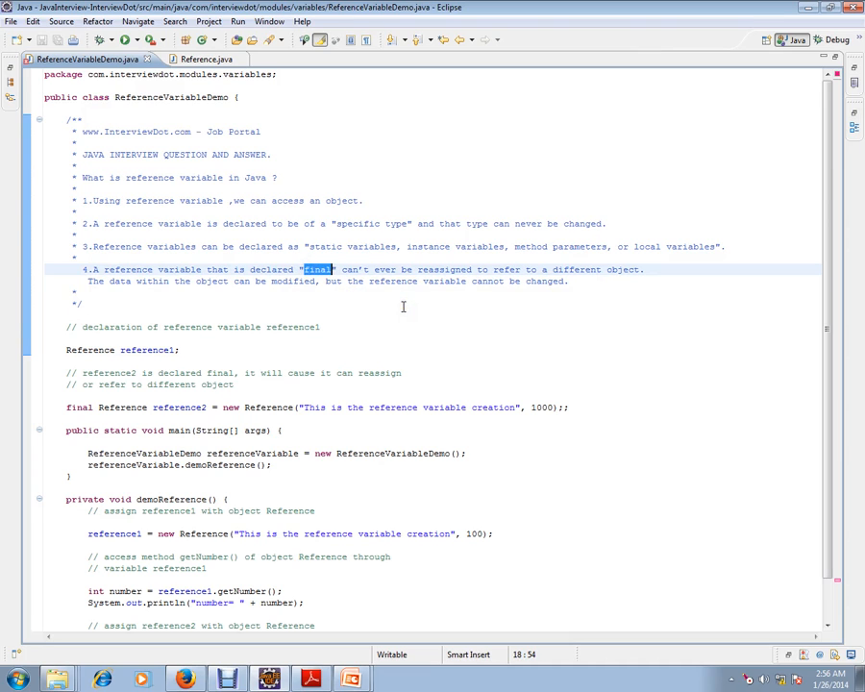
double_click(79, 408)
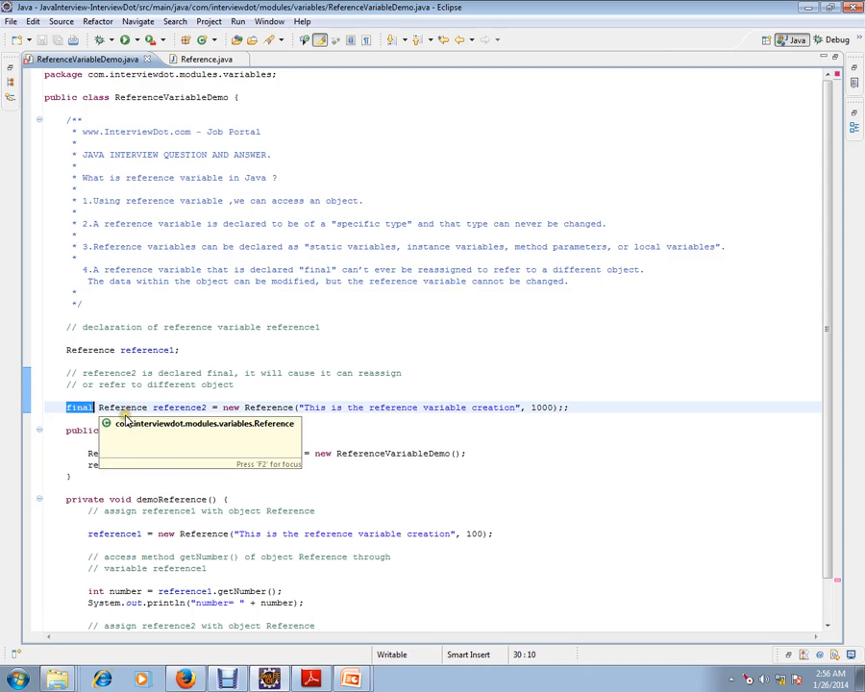
double_click(180, 407)
scroll(219, 423, "down", 1)
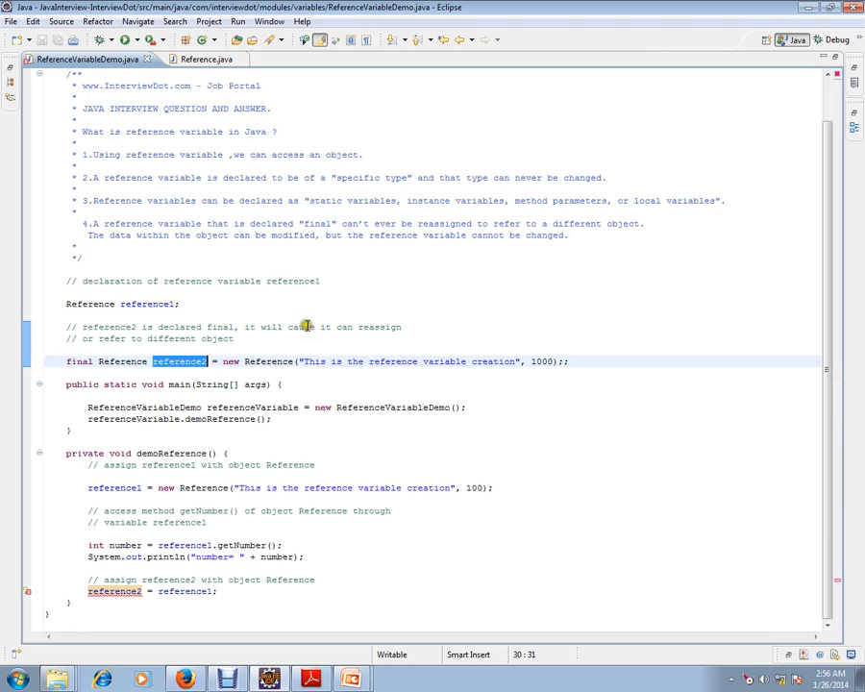
left_click(305, 407)
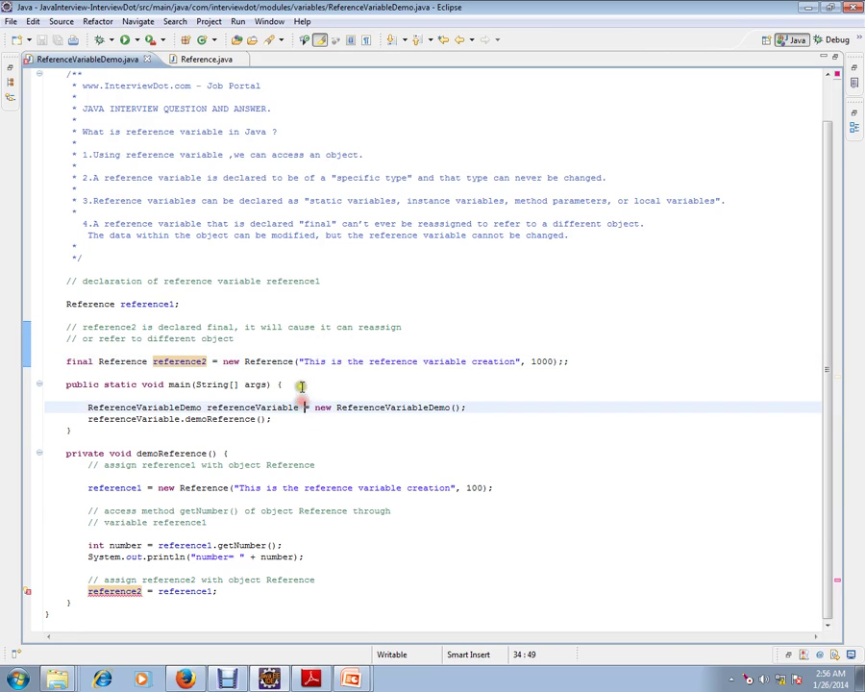
double_click(125, 487)
left_click(163, 304)
double_click(164, 304)
left_click(181, 488)
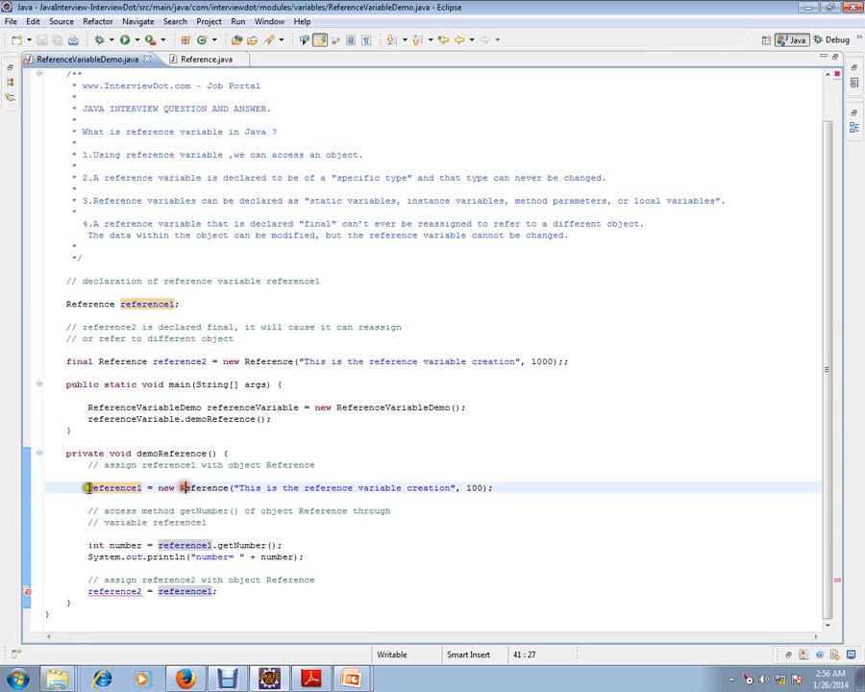
left_click_drag(157, 488, 494, 488)
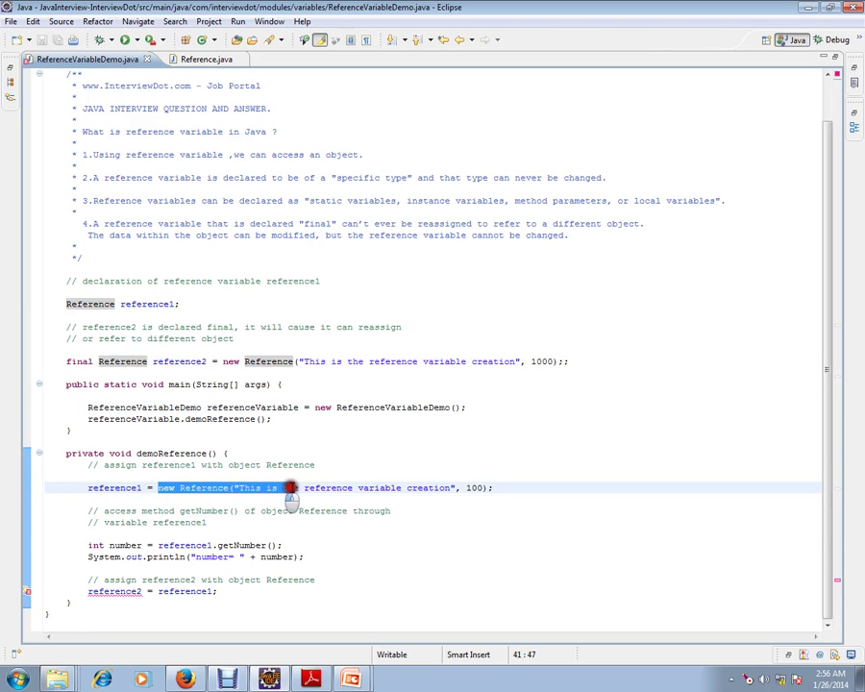
left_click(206, 59)
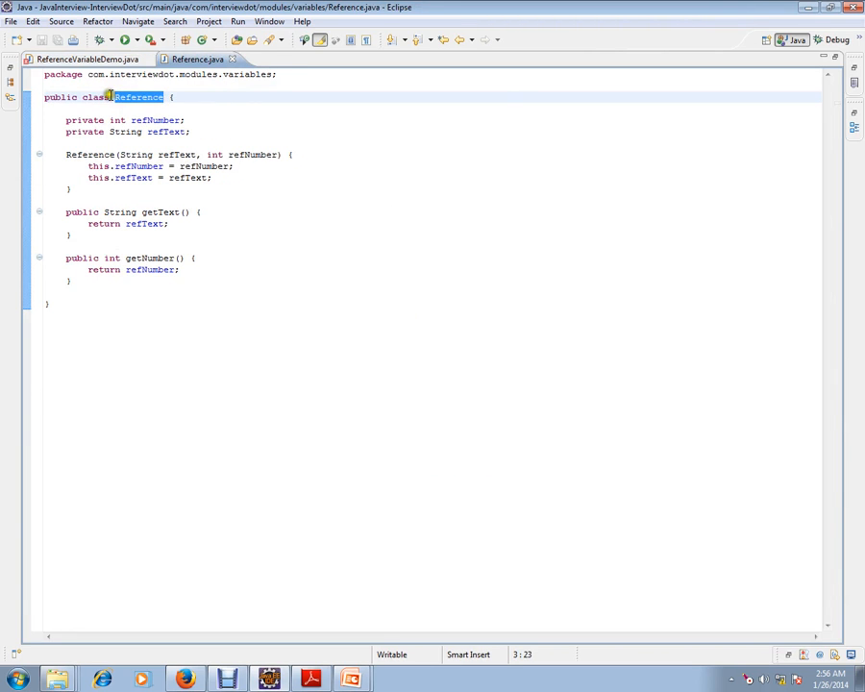
left_click(77, 58)
left_click(120, 498)
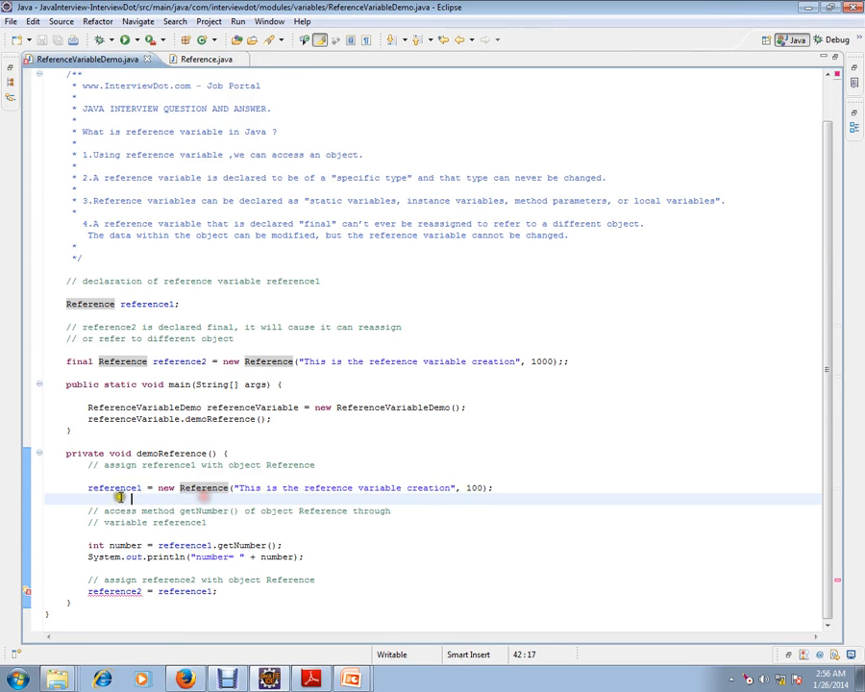
double_click(114, 487)
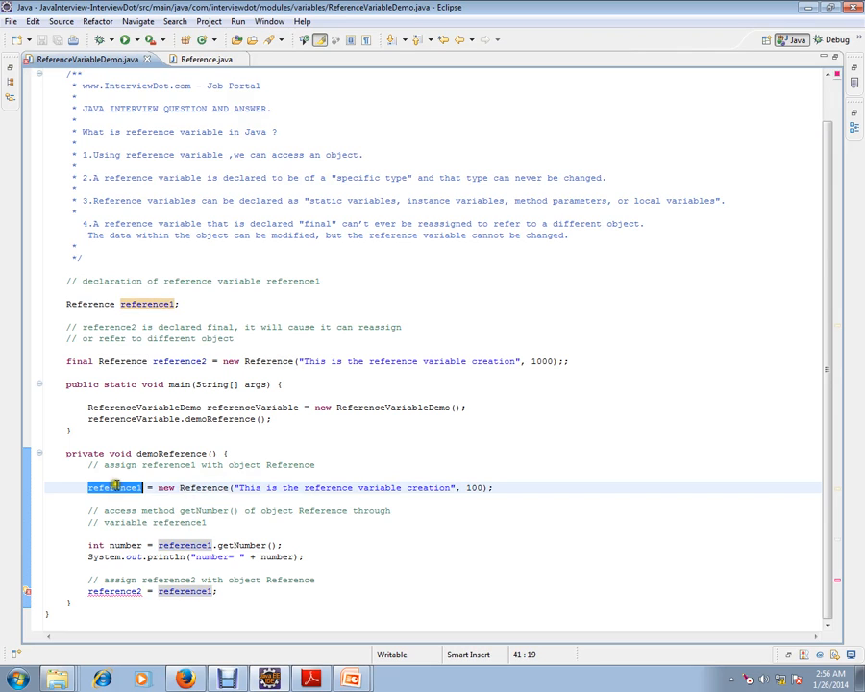
left_click_drag(158, 545, 219, 545)
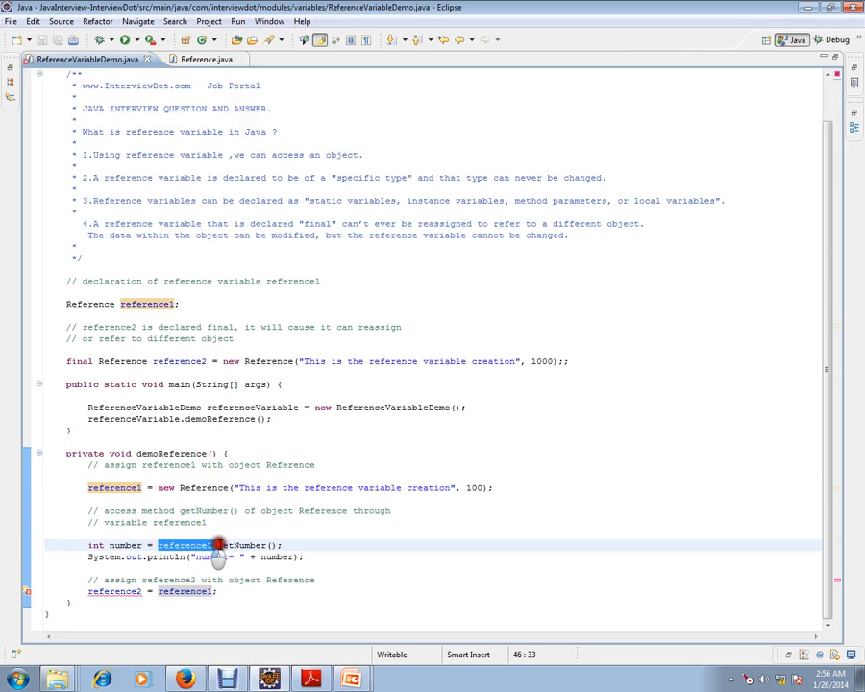
double_click(202, 487)
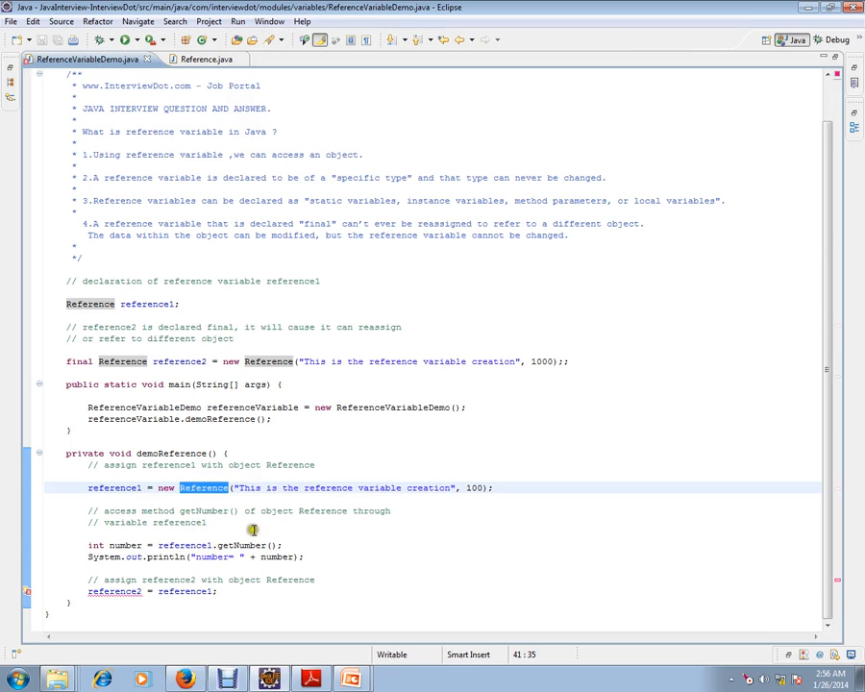
left_click(201, 59)
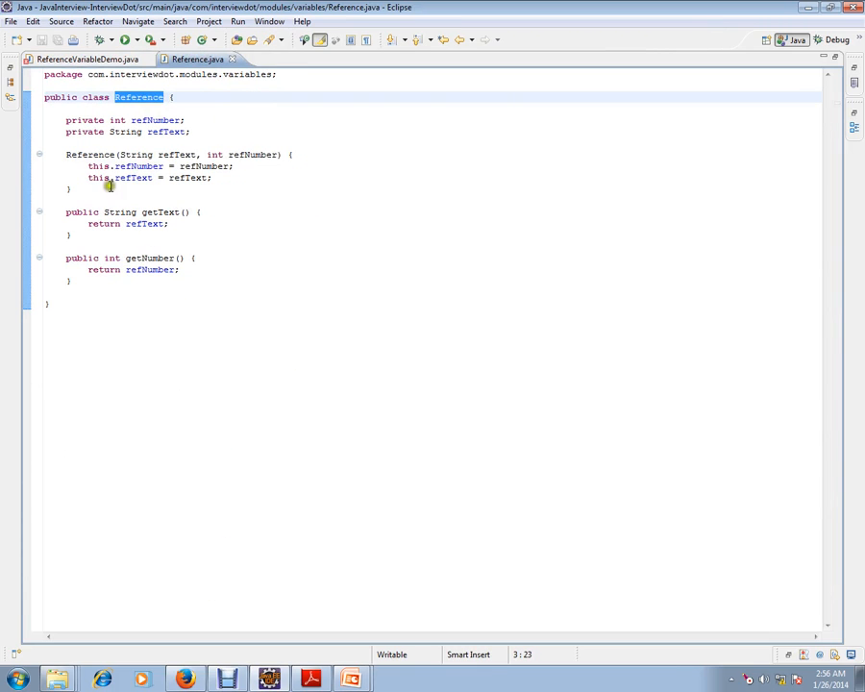
double_click(149, 257)
left_click(90, 59)
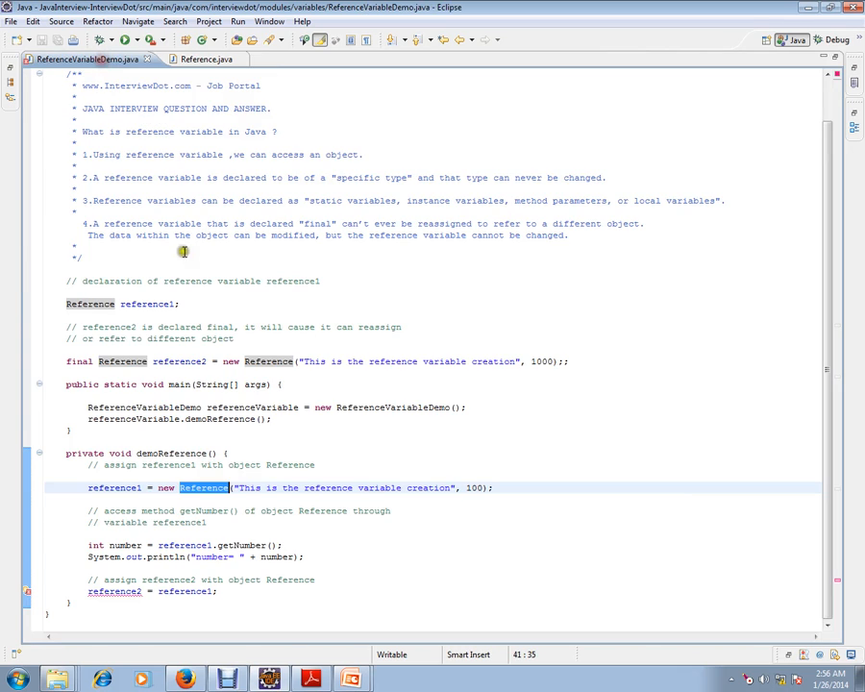
left_click(259, 556)
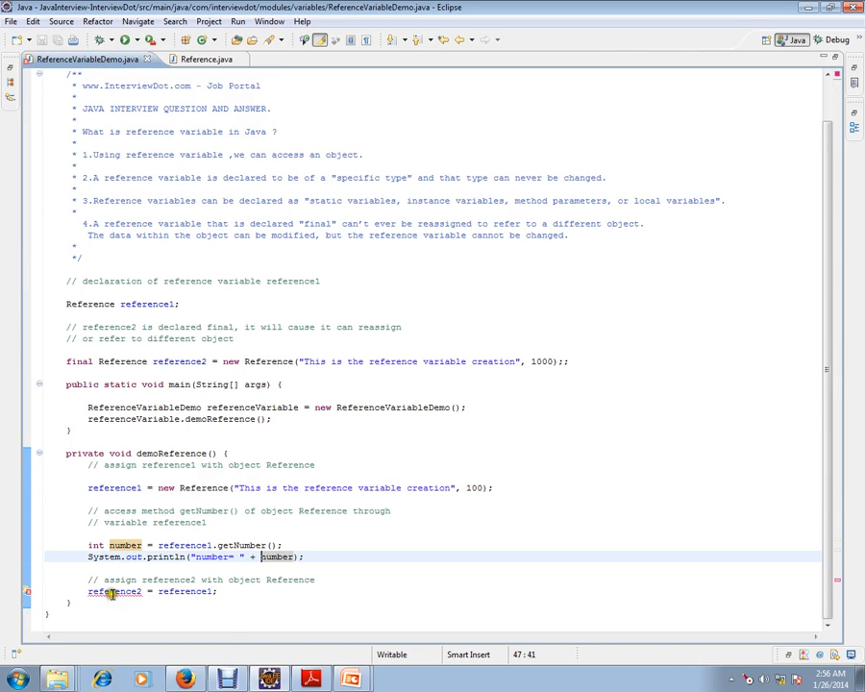
mouse_move(114, 591)
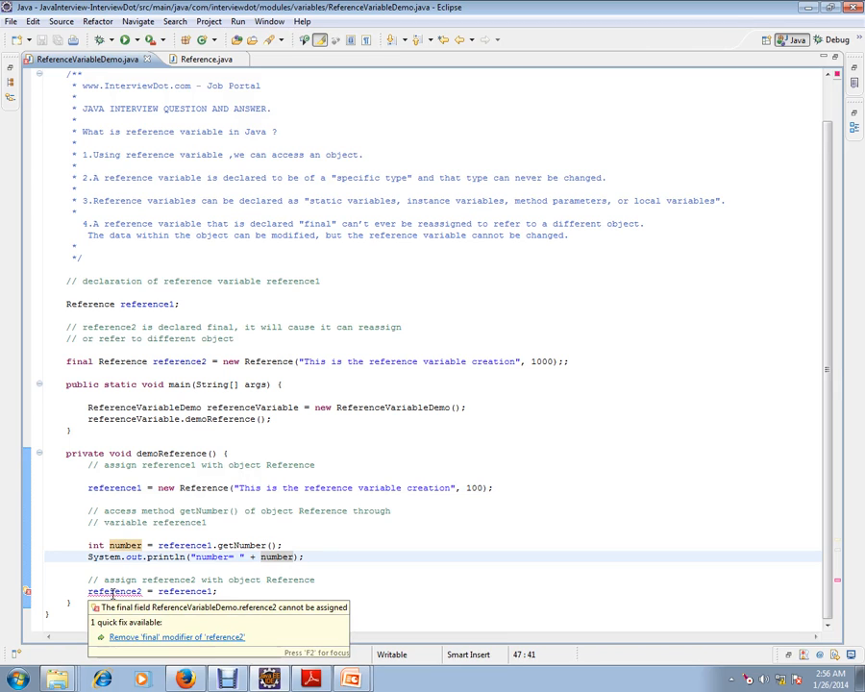
double_click(112, 591)
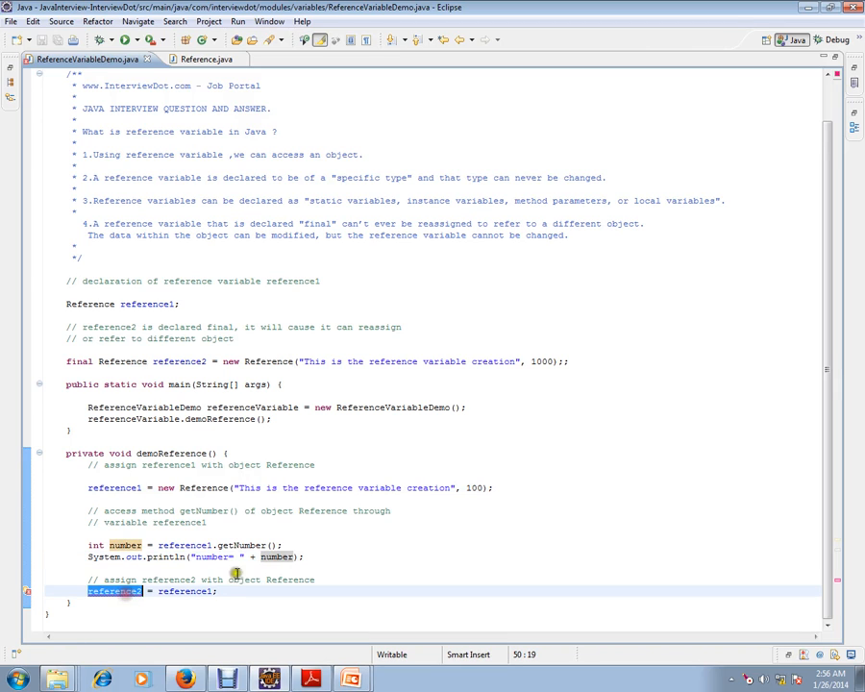
double_click(79, 362)
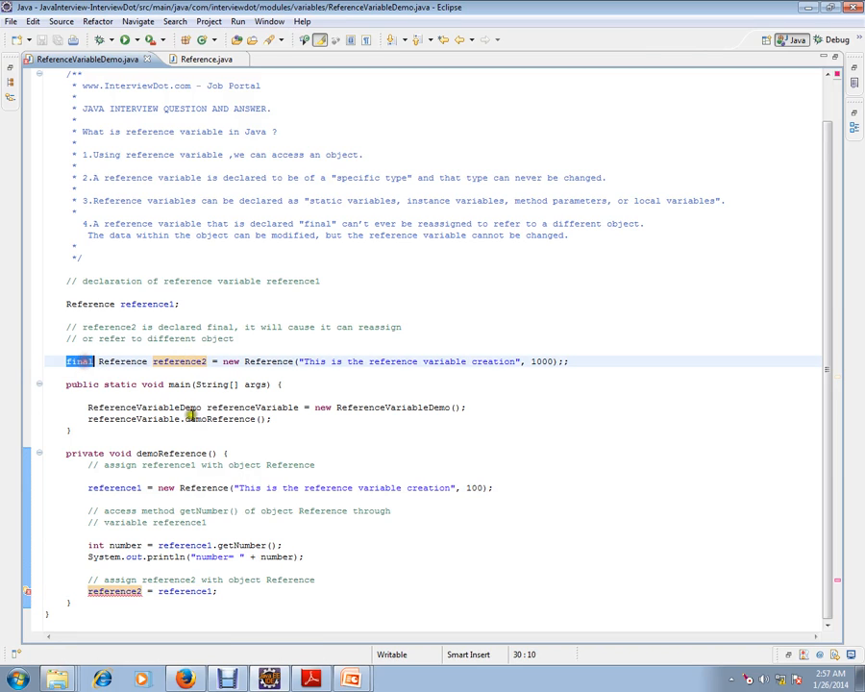
mouse_move(114, 591)
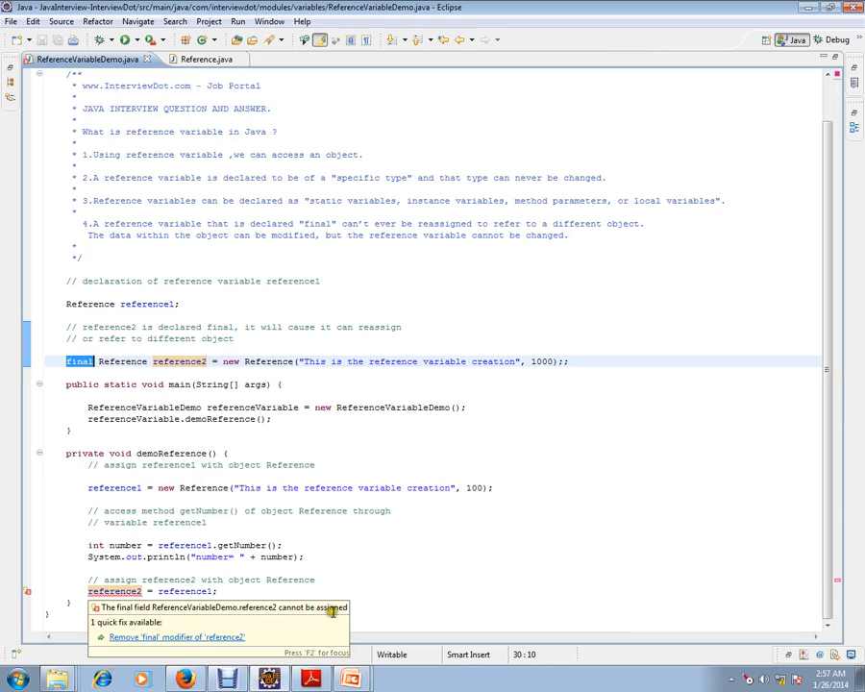
left_click_drag(46, 361, 376, 366)
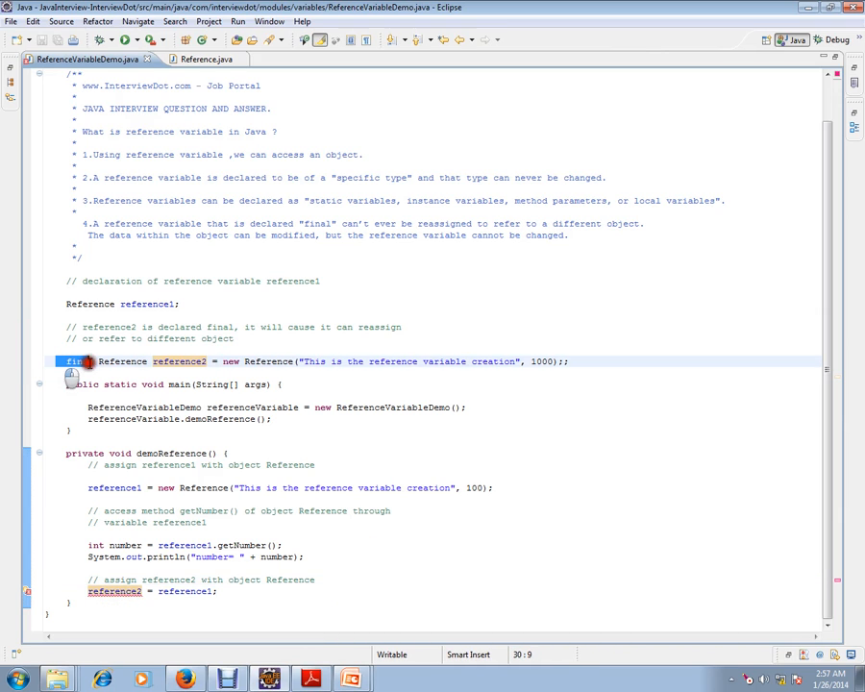
left_click(529, 441)
scroll(366, 451, "up", 3)
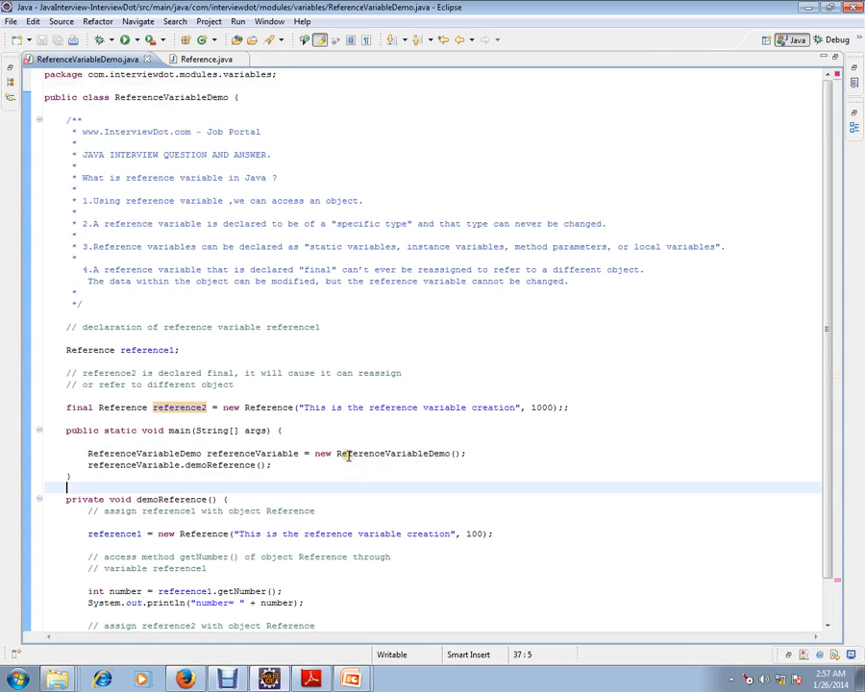